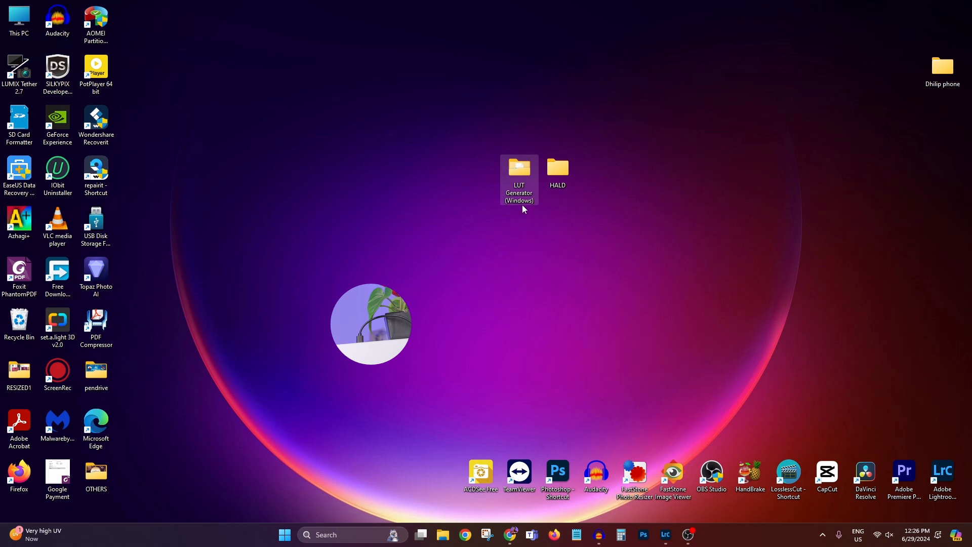
# Open the LUT Generator (Windows) folder on the desktop in a maximized window and launch IWLTBAP LUT Generator from it.
pyautogui.doubleClick(523, 181)
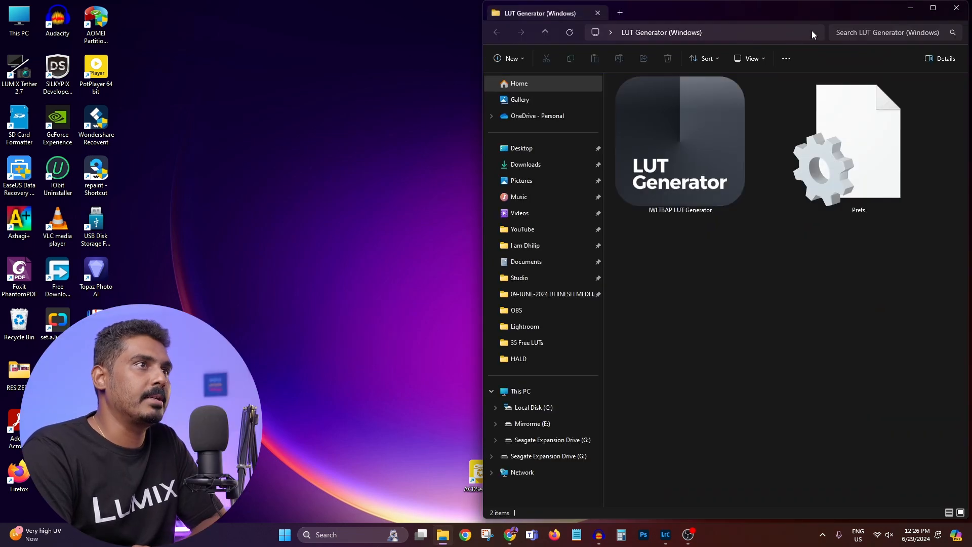
pyautogui.click(931, 8)
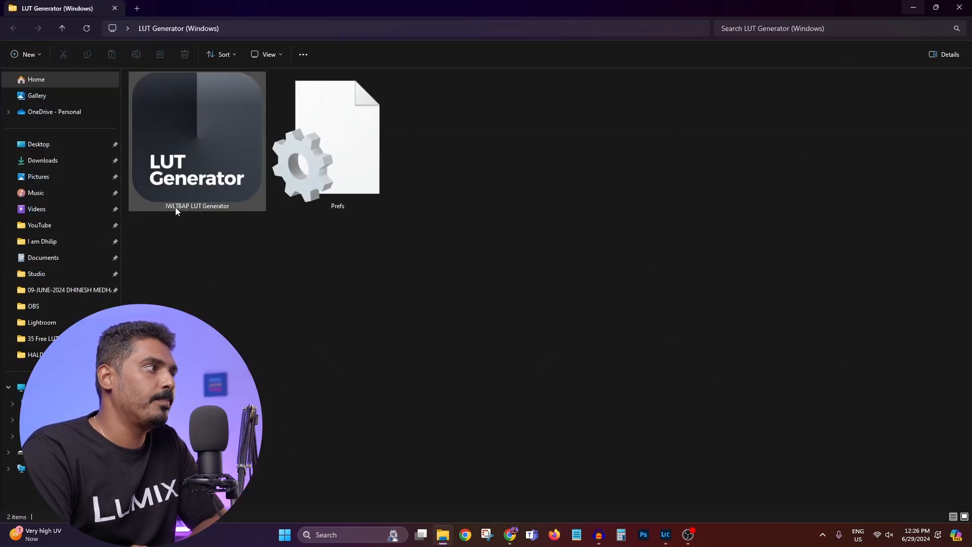
pyautogui.doubleClick(198, 174)
pyautogui.moveTo(489, 156); pyautogui.dragTo(579, 119)
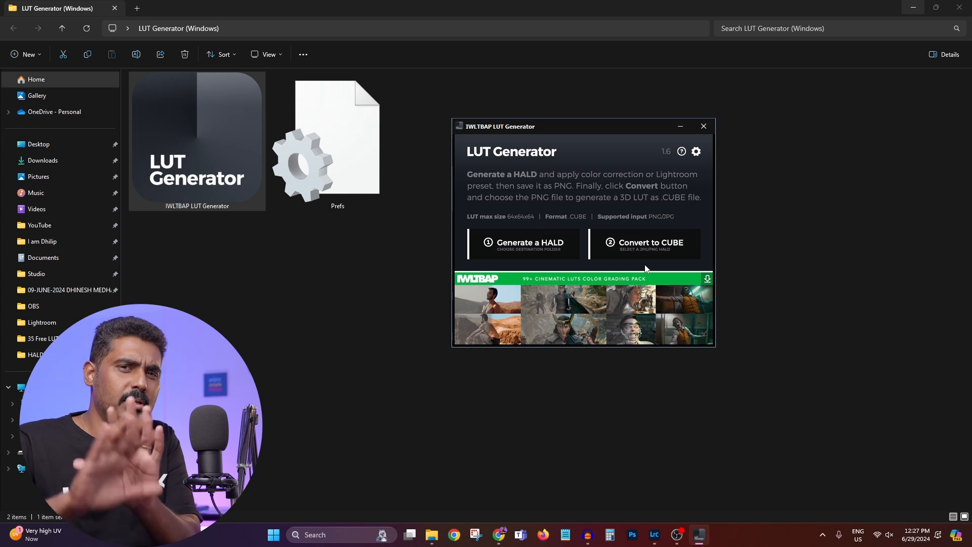
# Generate a HALD image into the LUT Generator (Windows) folder and view the resulting Neutral-512 file before closing it.
pyautogui.click(540, 246)
pyautogui.moveTo(612, 245); pyautogui.dragTo(535, 148)
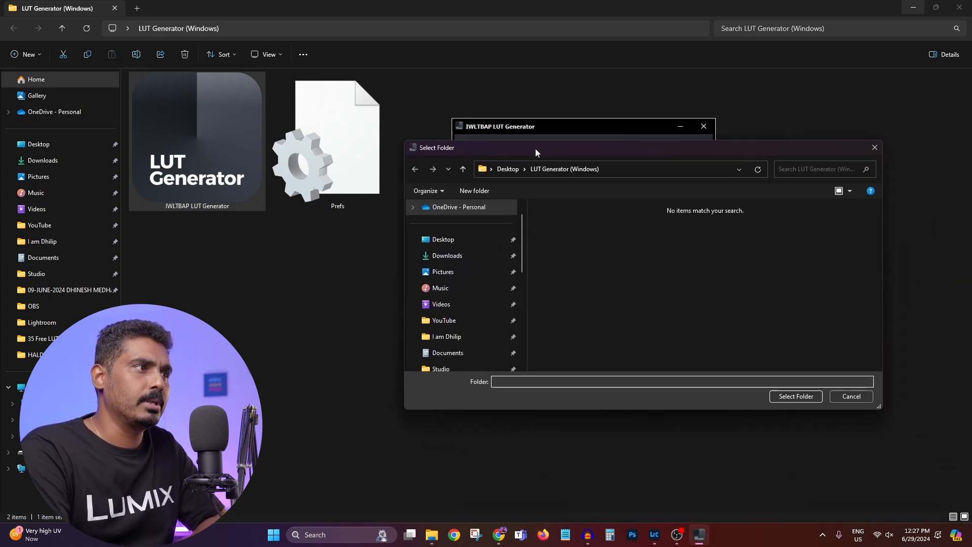
pyautogui.click(796, 397)
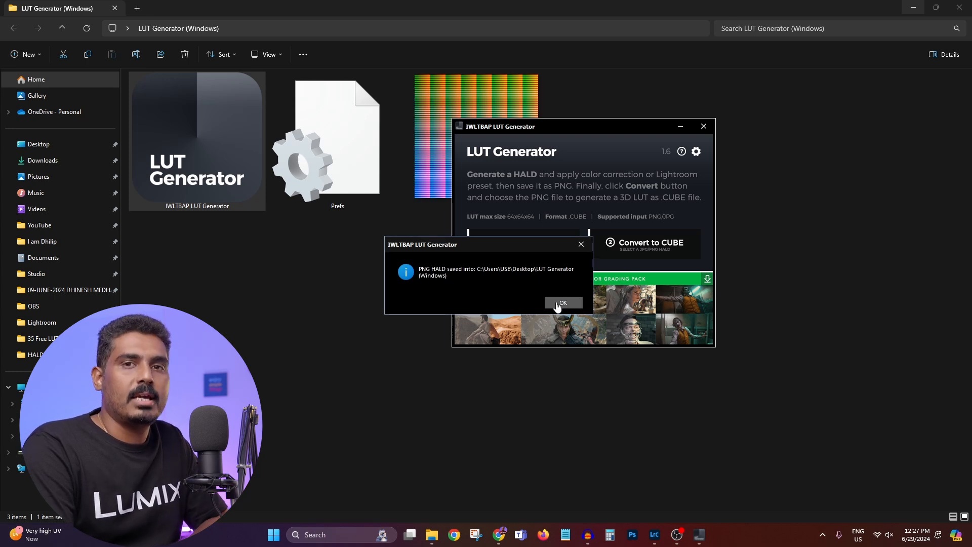
pyautogui.click(557, 304)
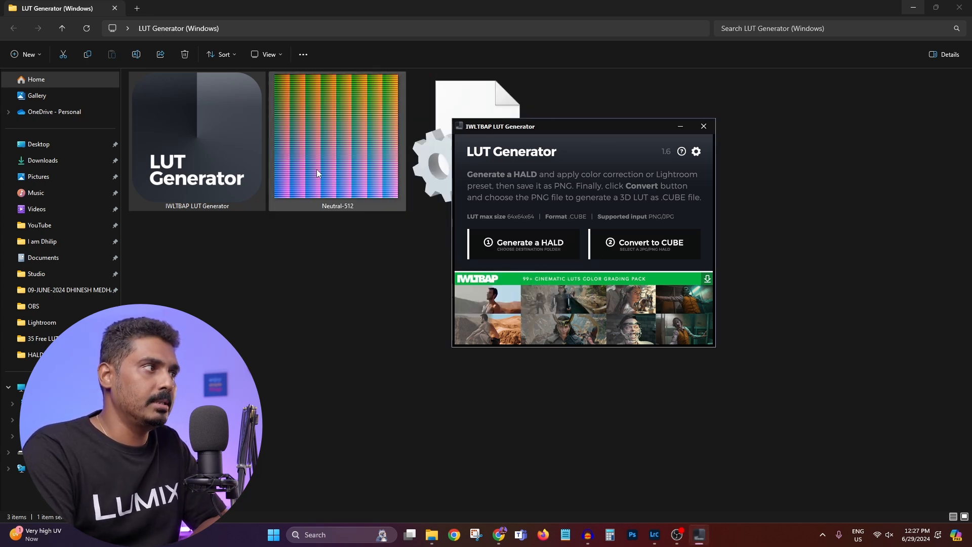
pyautogui.doubleClick(356, 150)
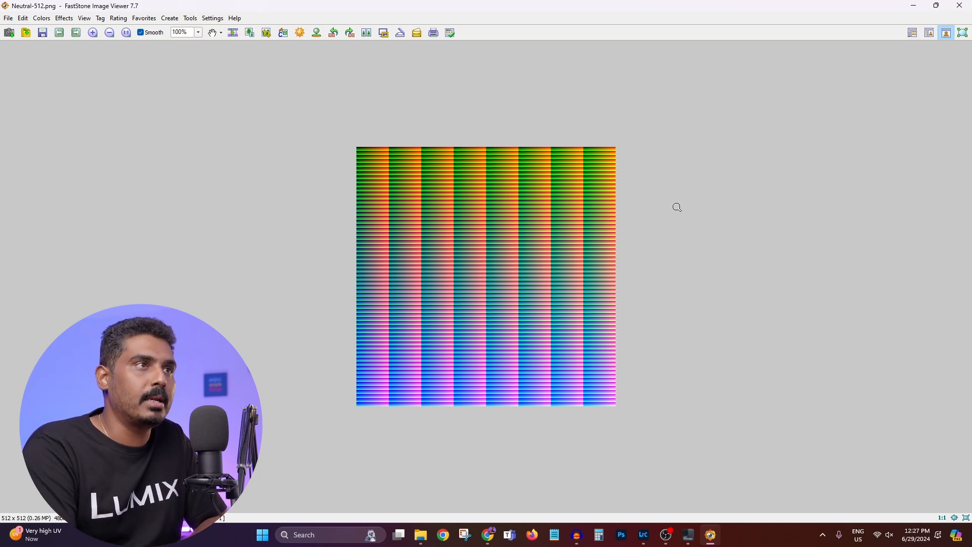
pyautogui.click(959, 5)
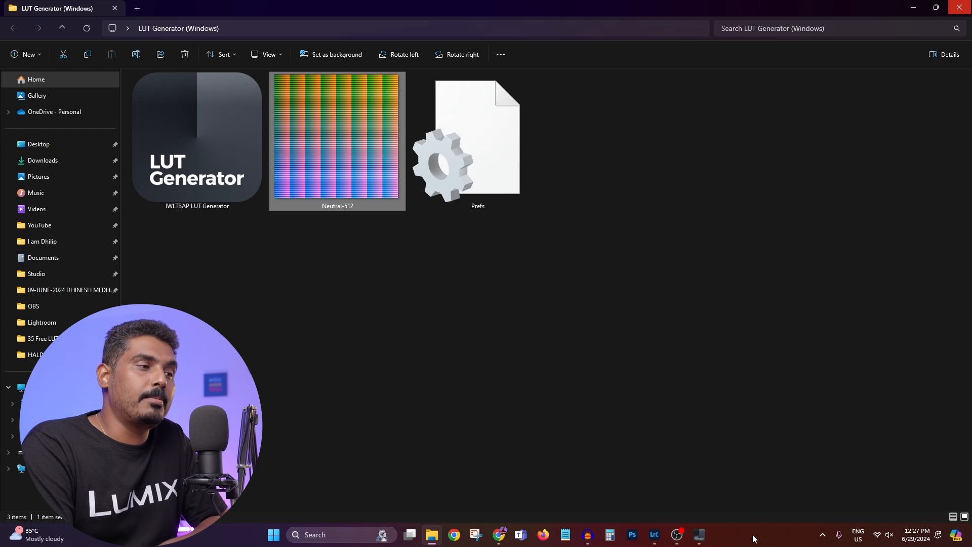
# Switch to Lightroom Classic, import Neutral-512.png from the LUT Generator (Windows) folder and show it enlarged.
pyautogui.moveTo(655, 539)
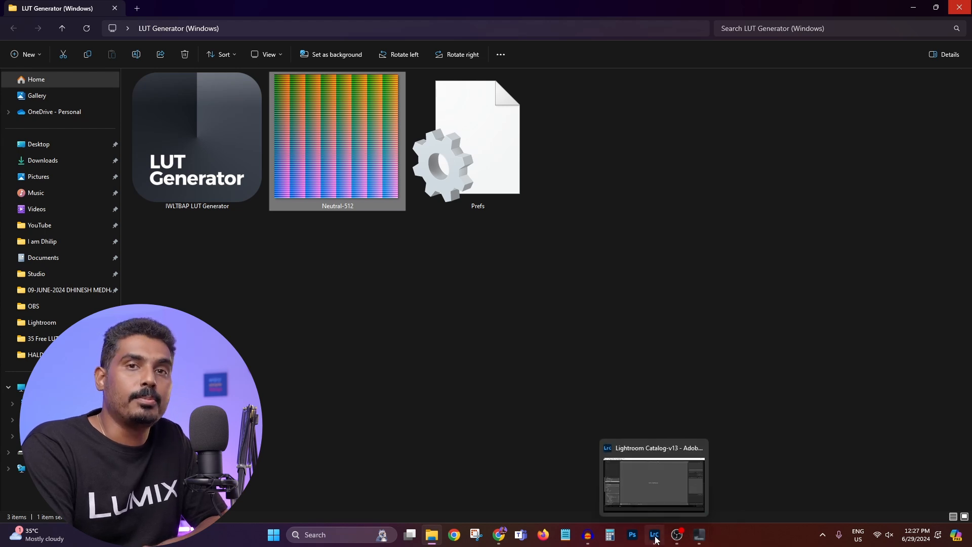
pyautogui.click(654, 539)
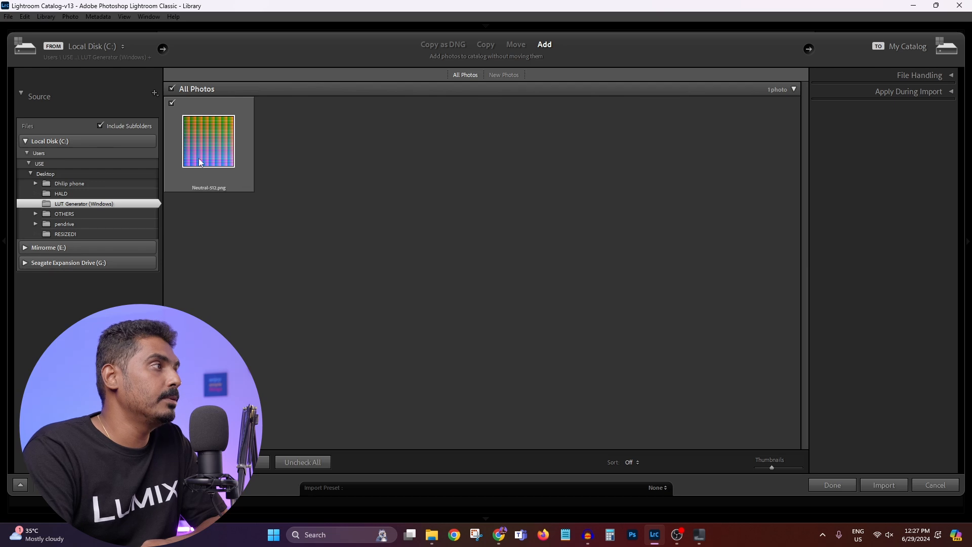
pyautogui.click(882, 484)
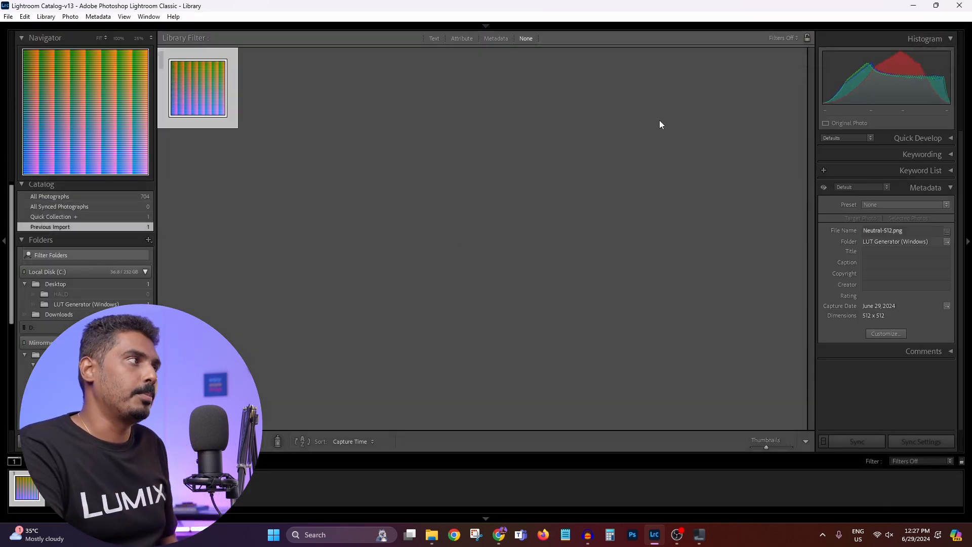
pyautogui.doubleClick(205, 84)
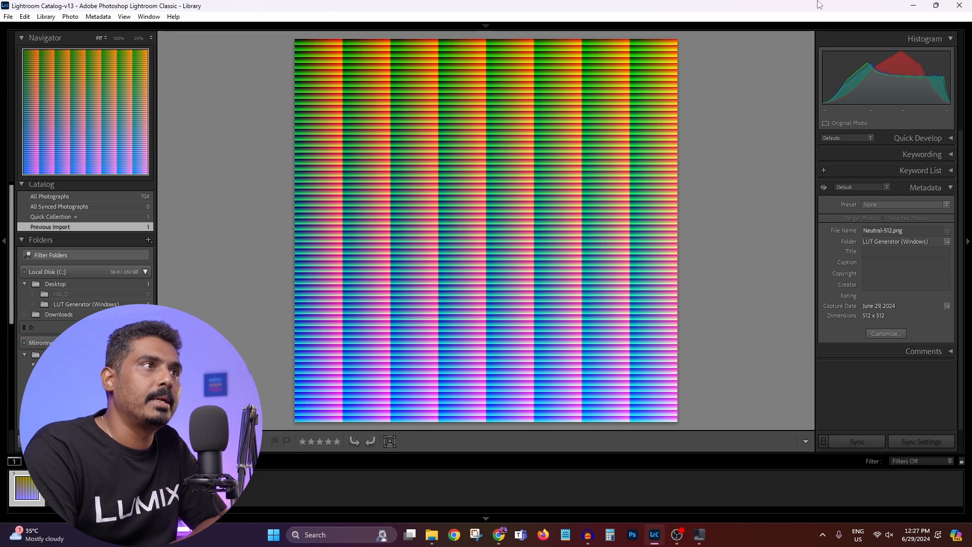
# Bring the HALD image into the Develop module and apply the Fusion Mad profile from the MirrorME LUT's group.
pyautogui.moveTo(491, 27)
pyautogui.click(755, 45)
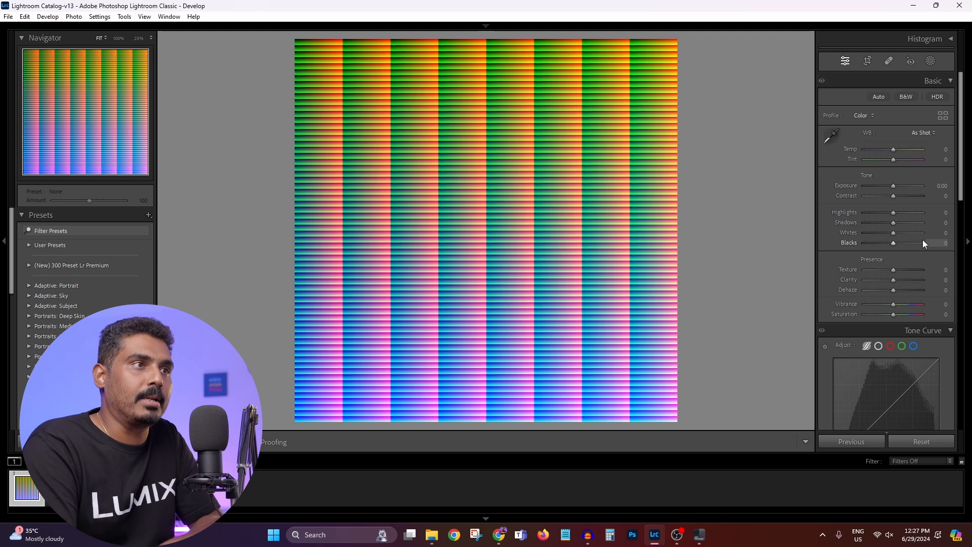
pyautogui.click(942, 120)
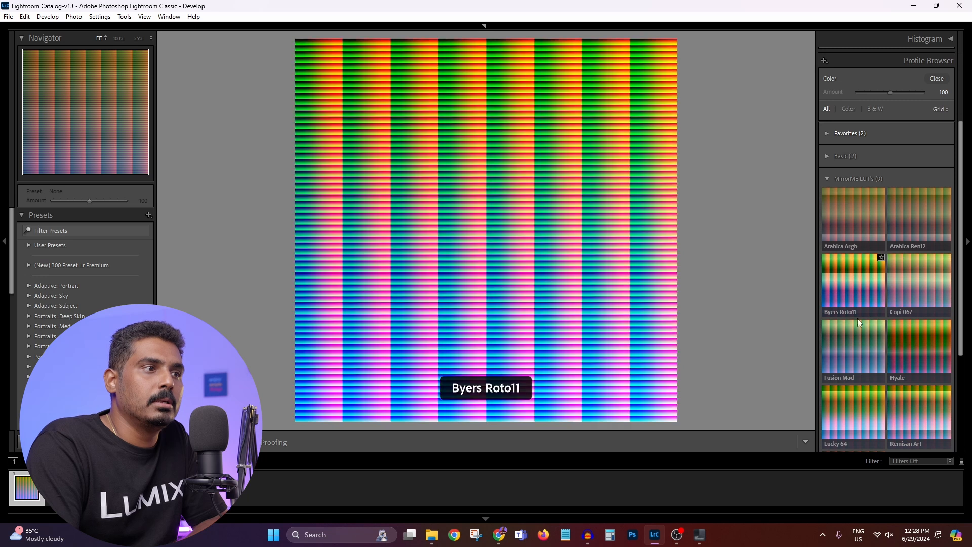
pyautogui.click(837, 348)
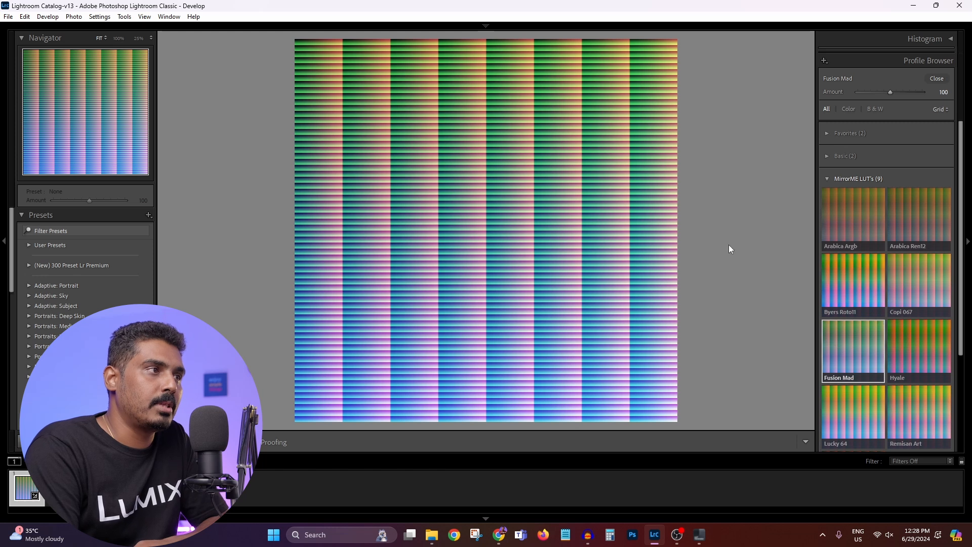
# Examine the HALD image's export settings, from location and file naming to format, sizing, metadata and post-processing, and leave without exporting.
pyautogui.rightClick(361, 152)
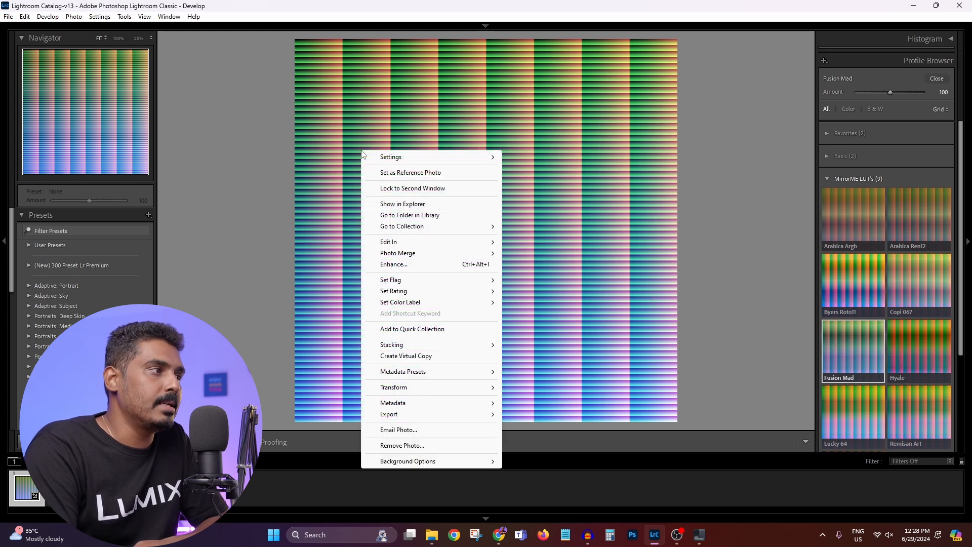
pyautogui.moveTo(486, 414)
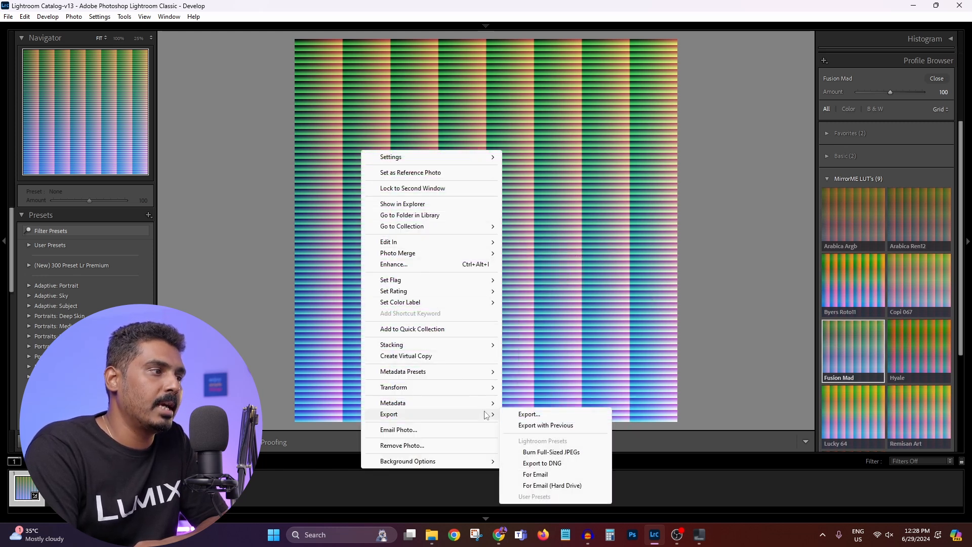
pyautogui.click(521, 413)
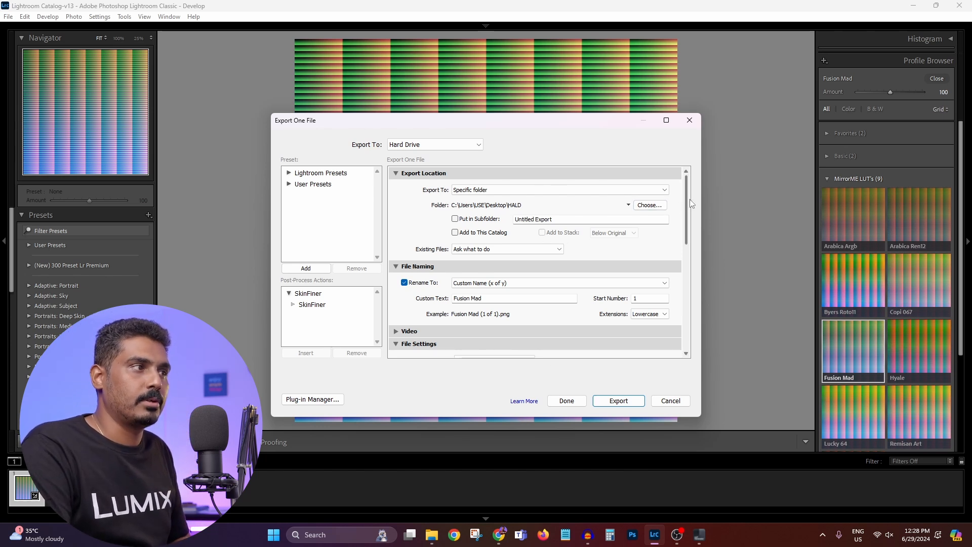
pyautogui.moveTo(687, 201); pyautogui.dragTo(687, 209)
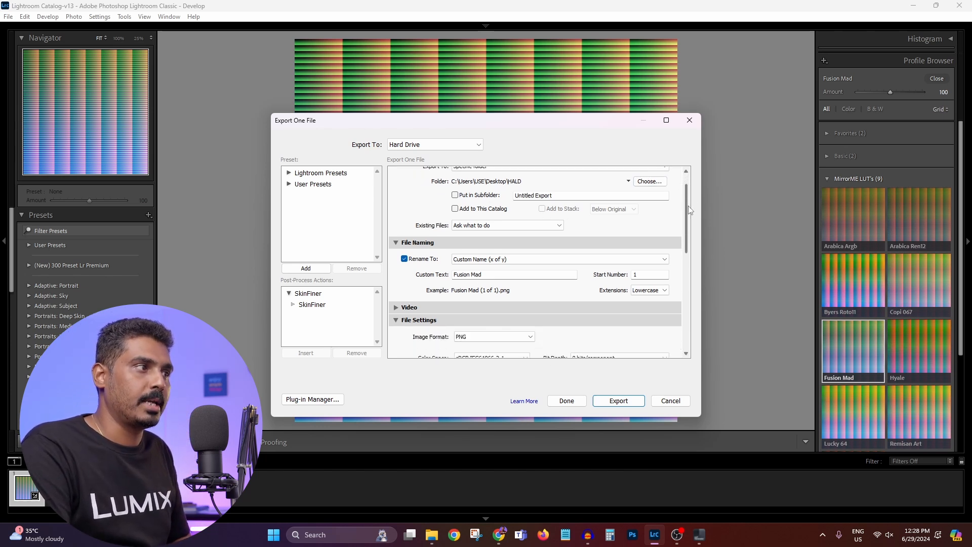
pyautogui.click(497, 275)
pyautogui.click(491, 274)
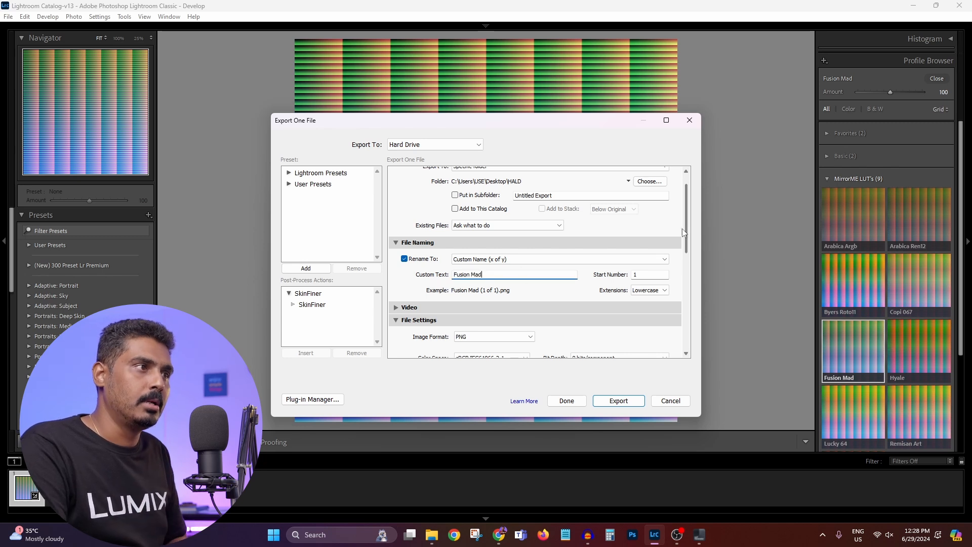
pyautogui.moveTo(689, 221); pyautogui.dragTo(691, 240)
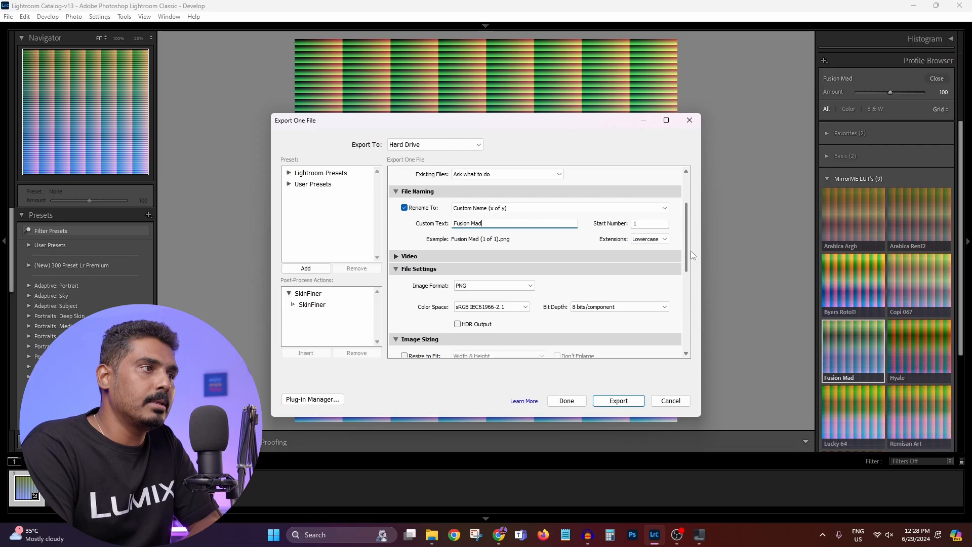
pyautogui.scroll(-5, 521, 287)
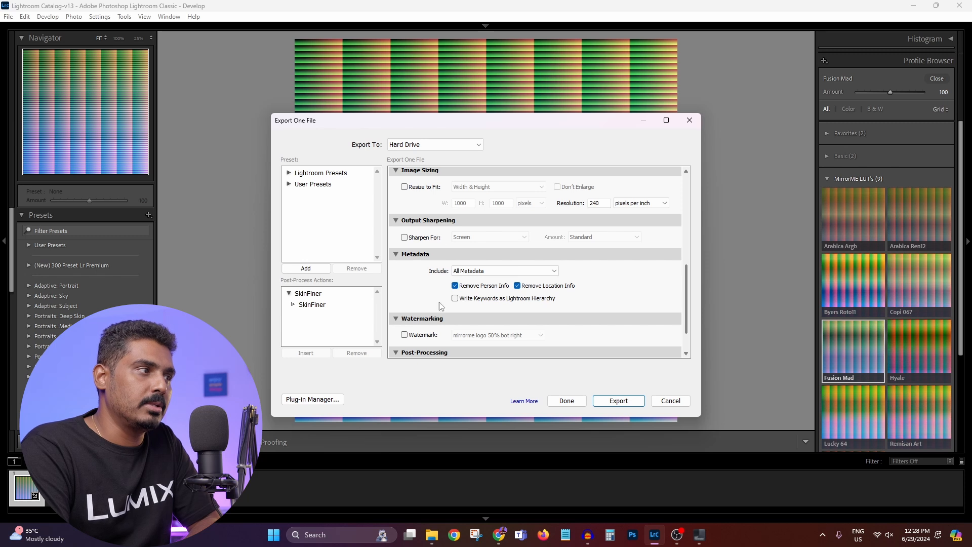
pyautogui.moveTo(687, 293); pyautogui.dragTo(698, 316)
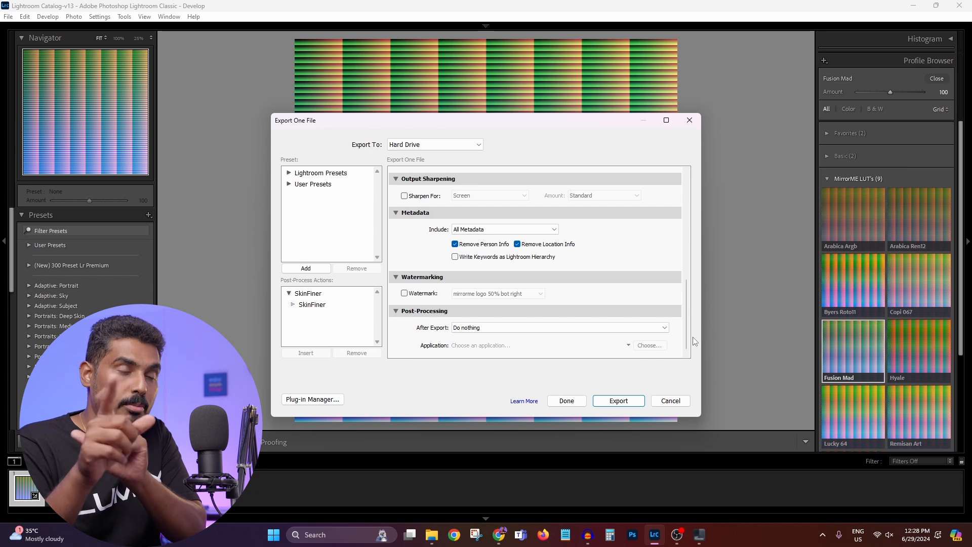
pyautogui.click(667, 400)
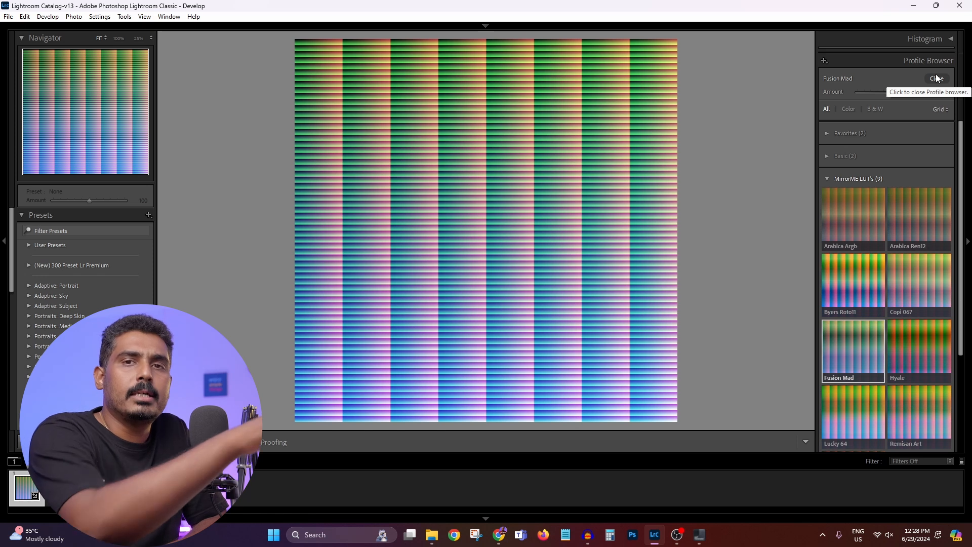
# Close the profile browser and examine the Basic, Tone Curve, Detail, Lens Corrections and Effects adjustments of the HALD image.
pyautogui.click(871, 337)
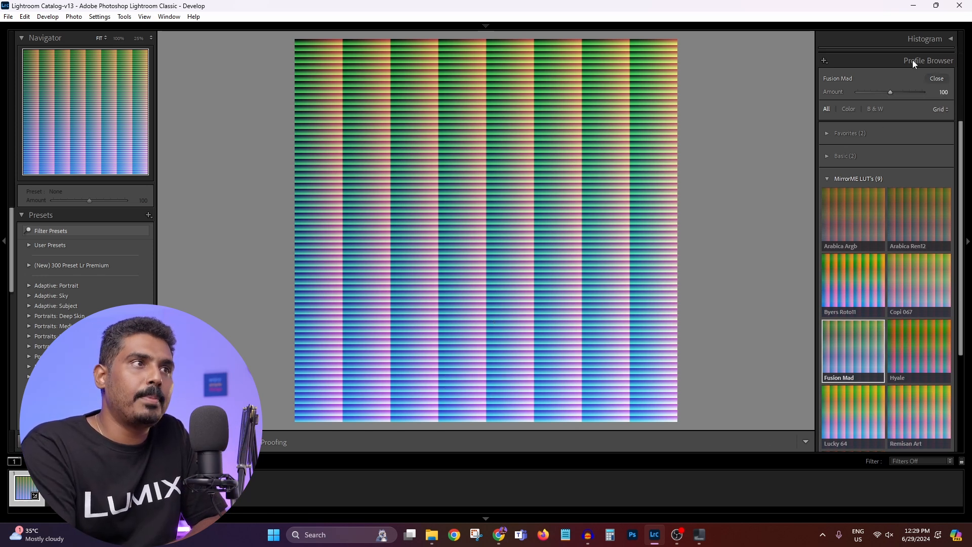
pyautogui.click(937, 79)
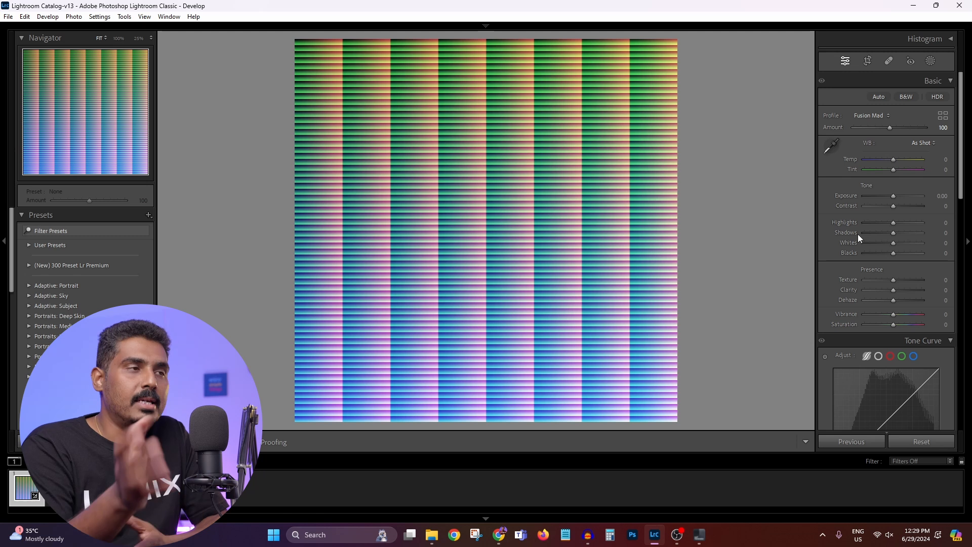
pyautogui.scroll(-2, 959, 185)
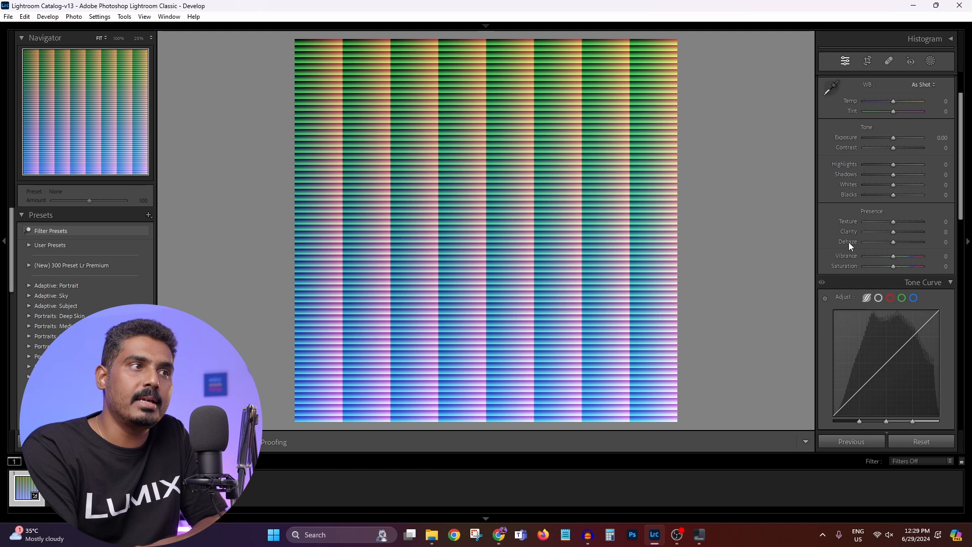
pyautogui.moveTo(960, 195); pyautogui.dragTo(967, 241)
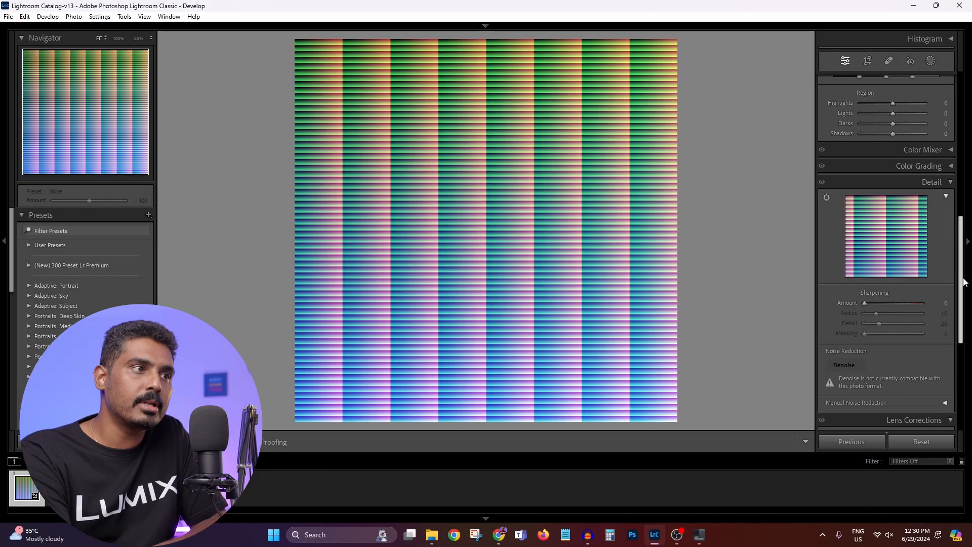
pyautogui.moveTo(961, 282); pyautogui.dragTo(962, 299)
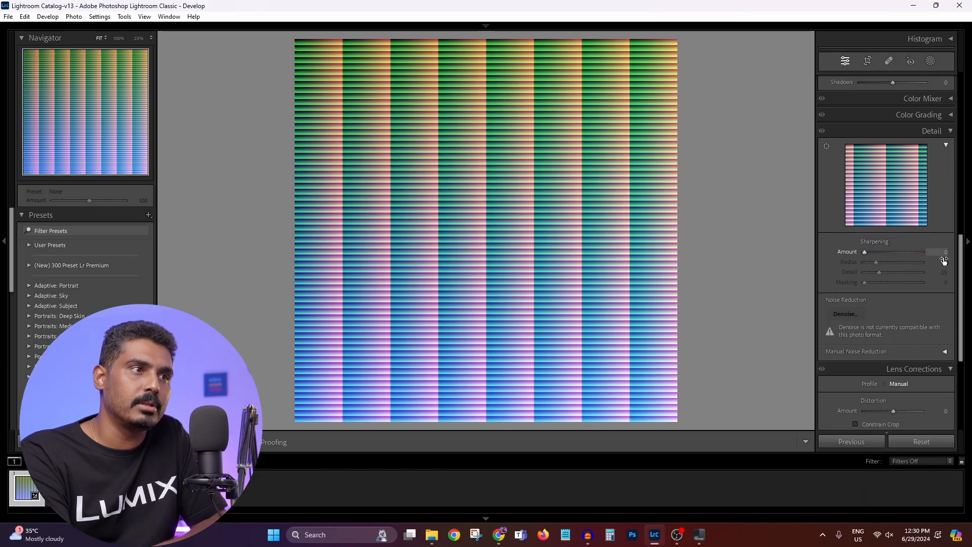
pyautogui.moveTo(961, 297); pyautogui.dragTo(965, 349)
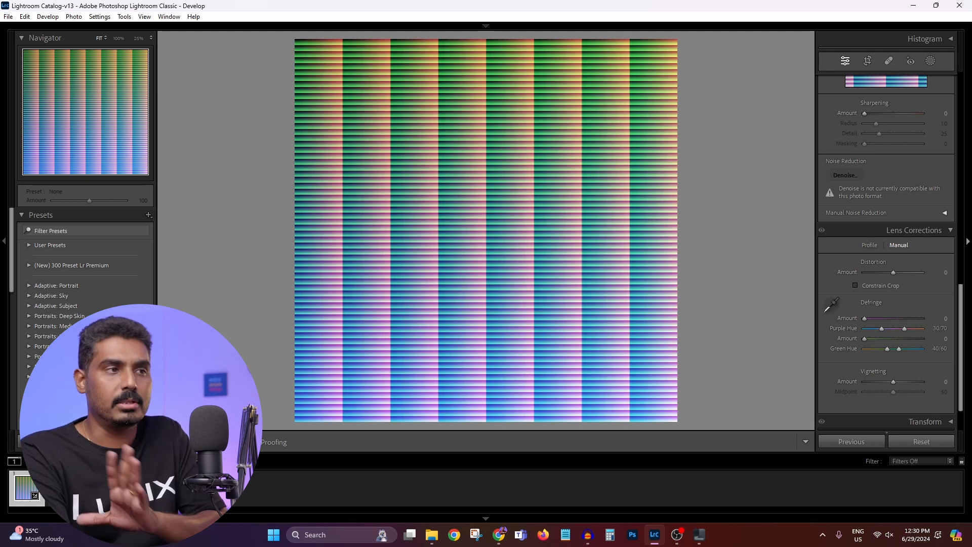
pyautogui.moveTo(962, 331); pyautogui.dragTo(962, 354)
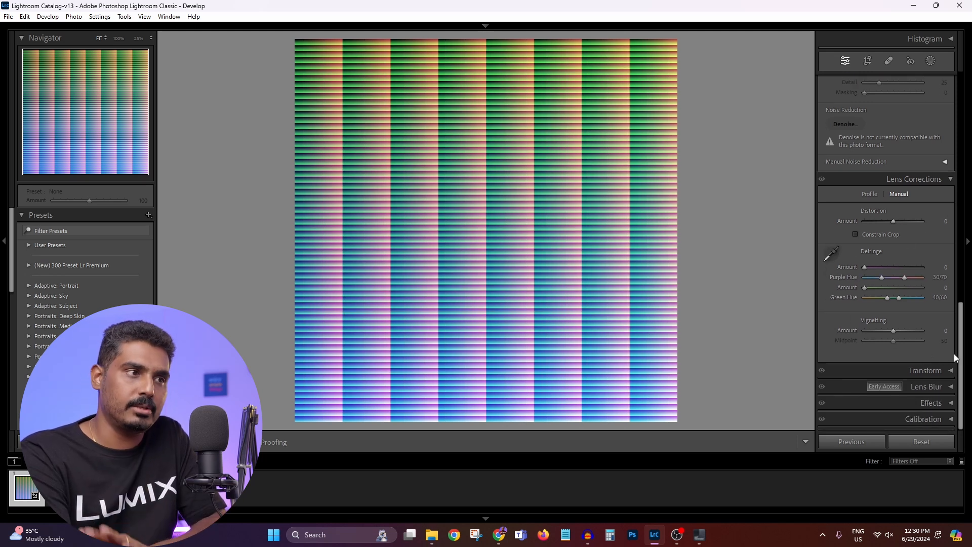
pyautogui.click(949, 403)
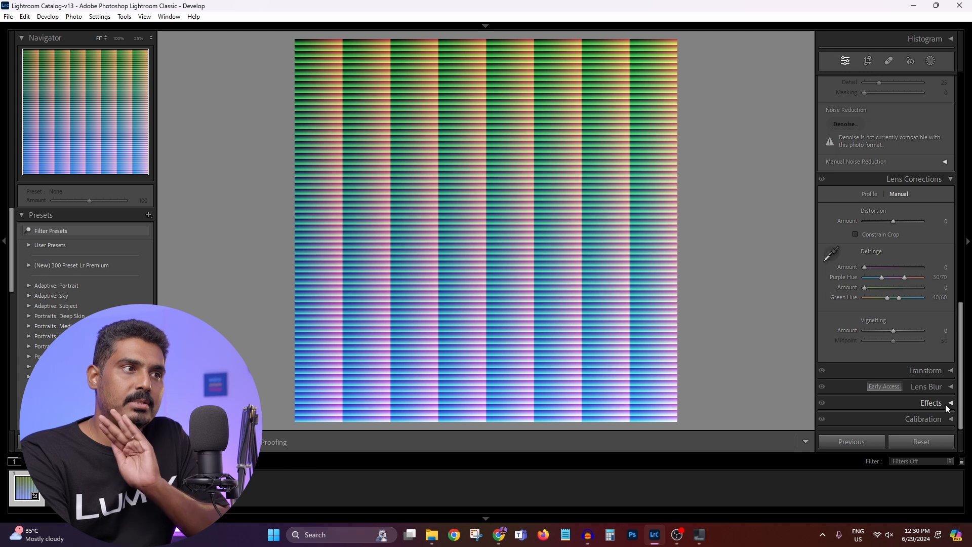
pyautogui.moveTo(961, 326); pyautogui.dragTo(962, 370)
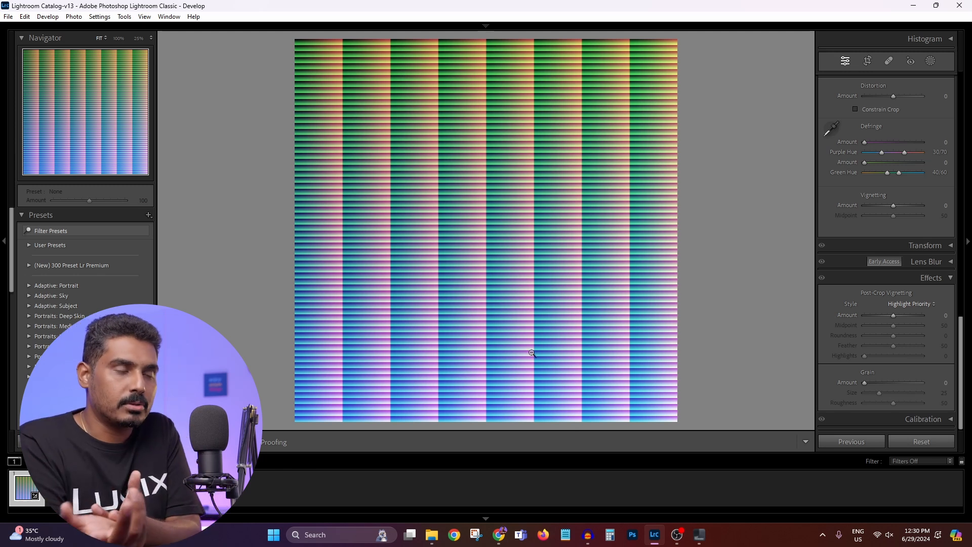
# Export the HALD image as a PNG to the Desktop HALD folder with the custom name text Fusion Mad.
pyautogui.rightClick(477, 148)
pyautogui.moveTo(603, 411)
pyautogui.click(643, 411)
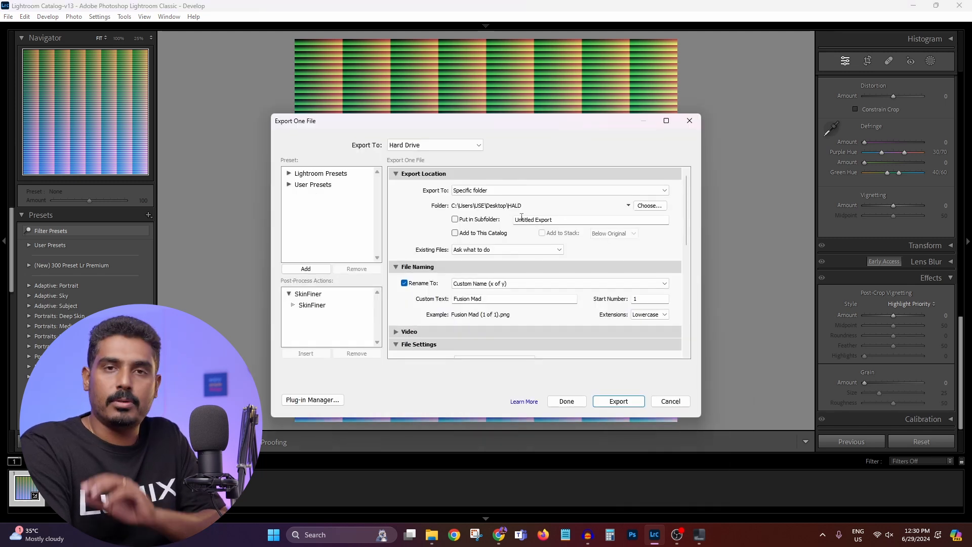
pyautogui.moveTo(688, 223); pyautogui.dragTo(701, 334)
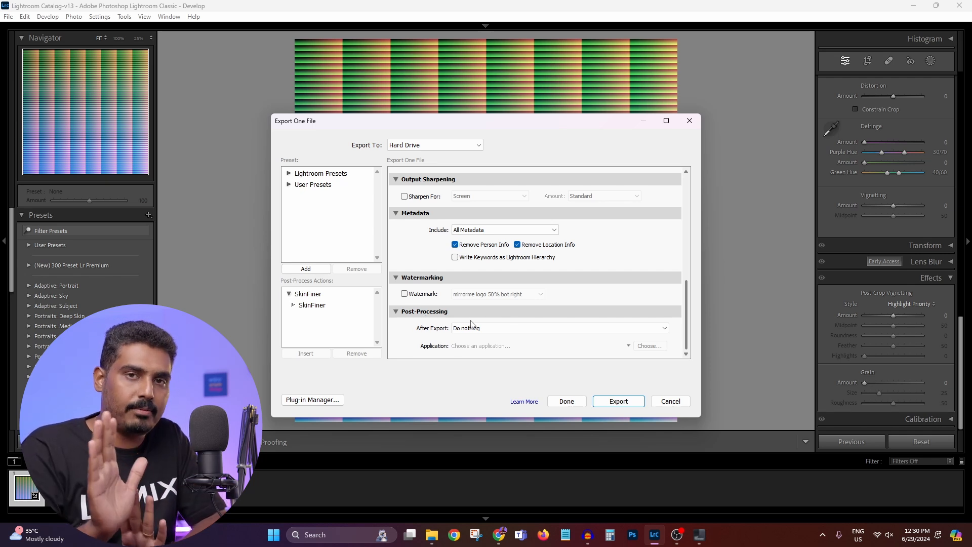
pyautogui.click(633, 402)
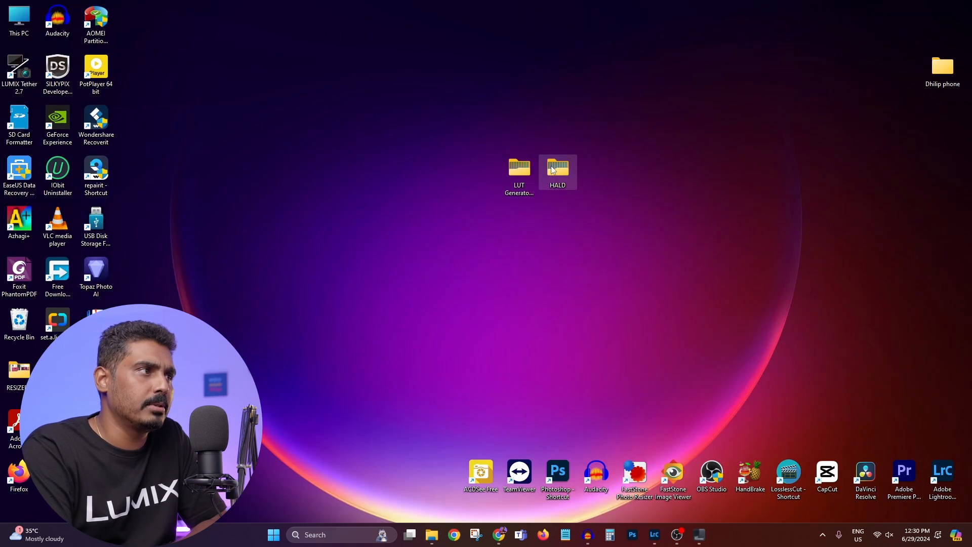
# Open the HALD folder on the desktop, maximize its window and view the exported Fusion Mad (1 of 1) image.
pyautogui.doubleClick(557, 169)
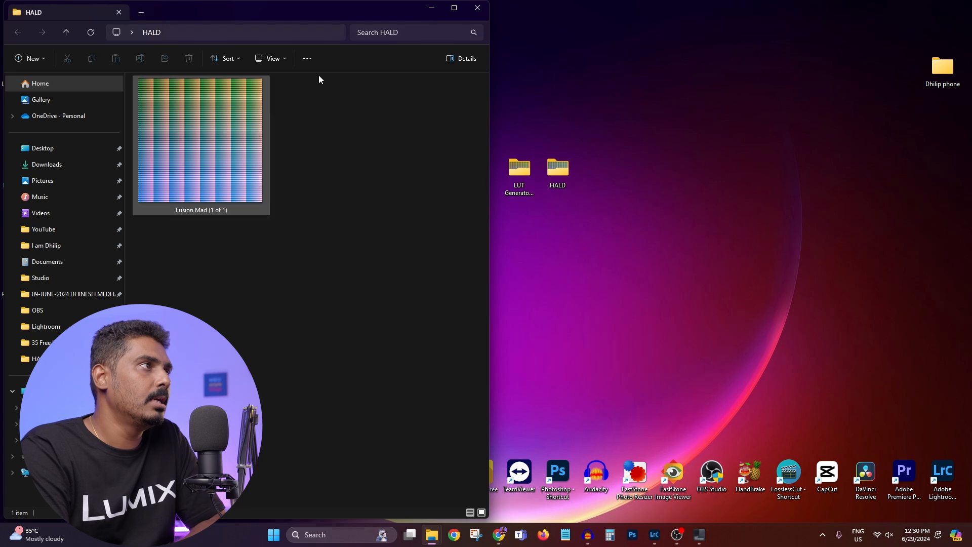
pyautogui.click(454, 7)
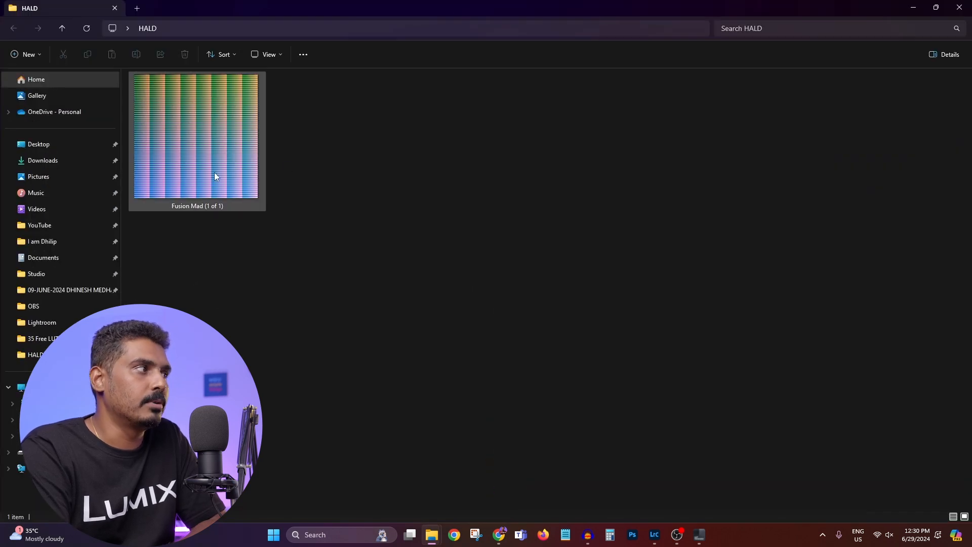
pyautogui.doubleClick(207, 194)
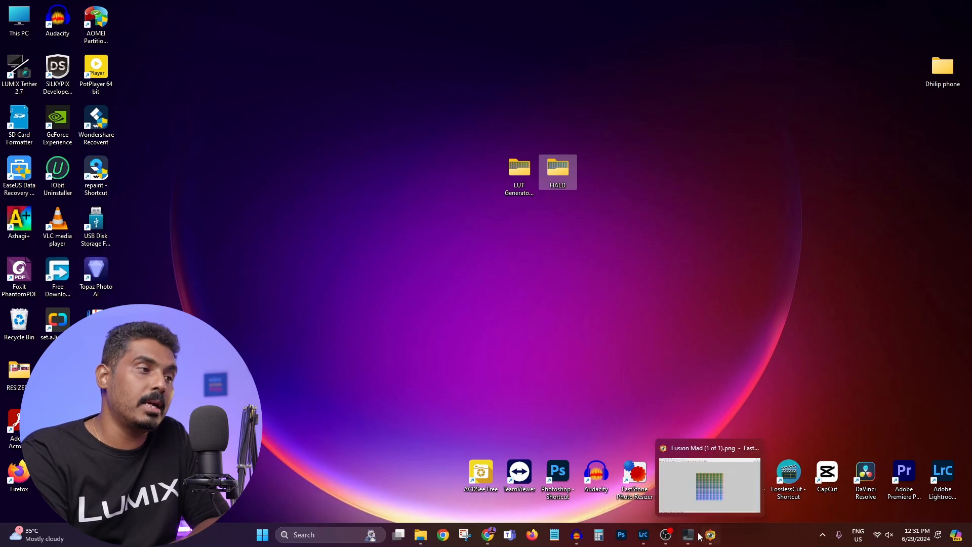
# Switch to LUT Generator, convert Fusion Mad (1 of 1) from the Desktop HALD folder to CUBE, and show that folder in a maximized window.
pyautogui.click(690, 535)
pyautogui.moveTo(578, 147); pyautogui.dragTo(395, 128)
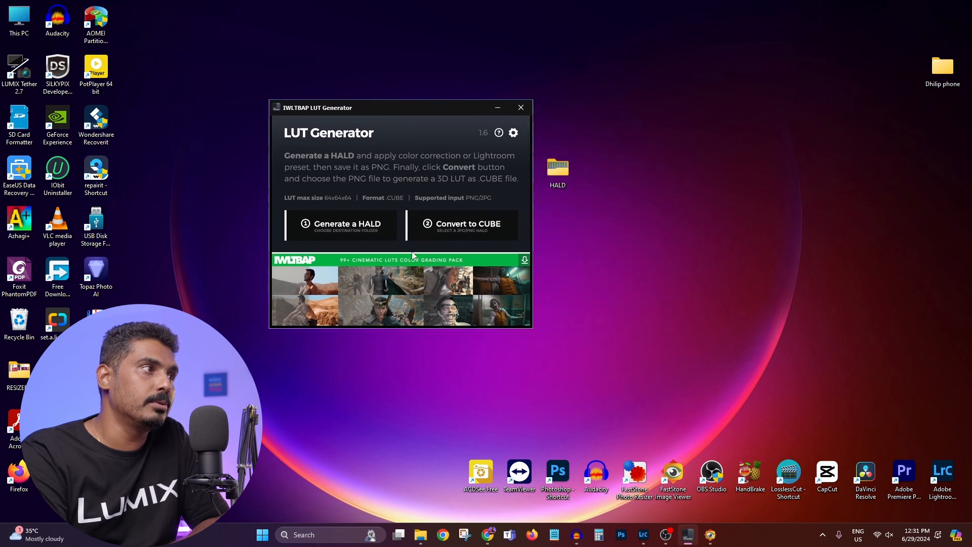
pyautogui.click(471, 227)
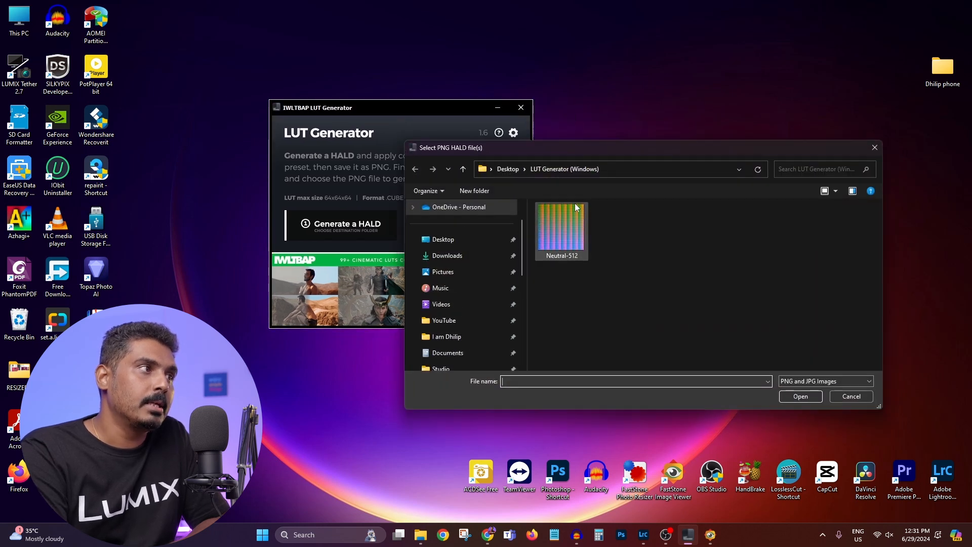
pyautogui.click(507, 169)
pyautogui.doubleClick(629, 233)
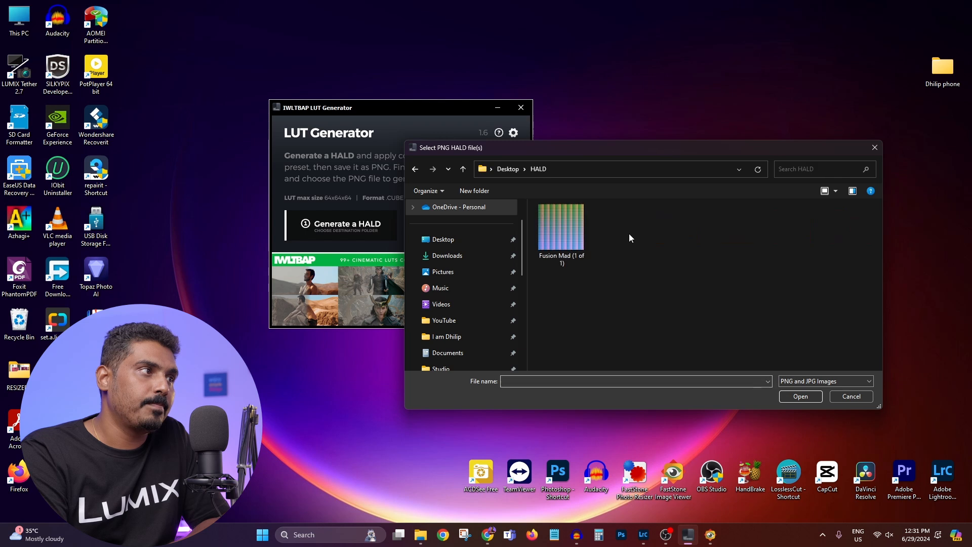
pyautogui.click(563, 235)
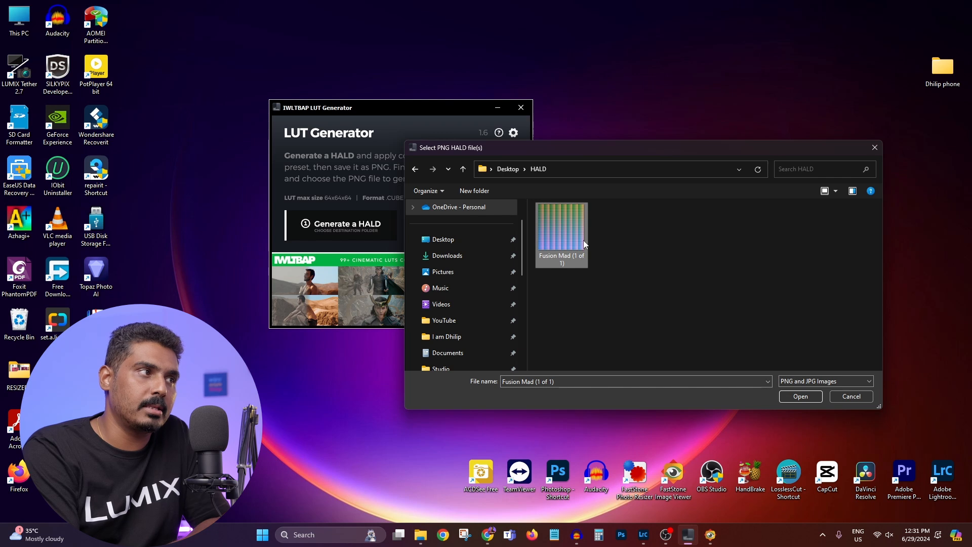
pyautogui.click(802, 396)
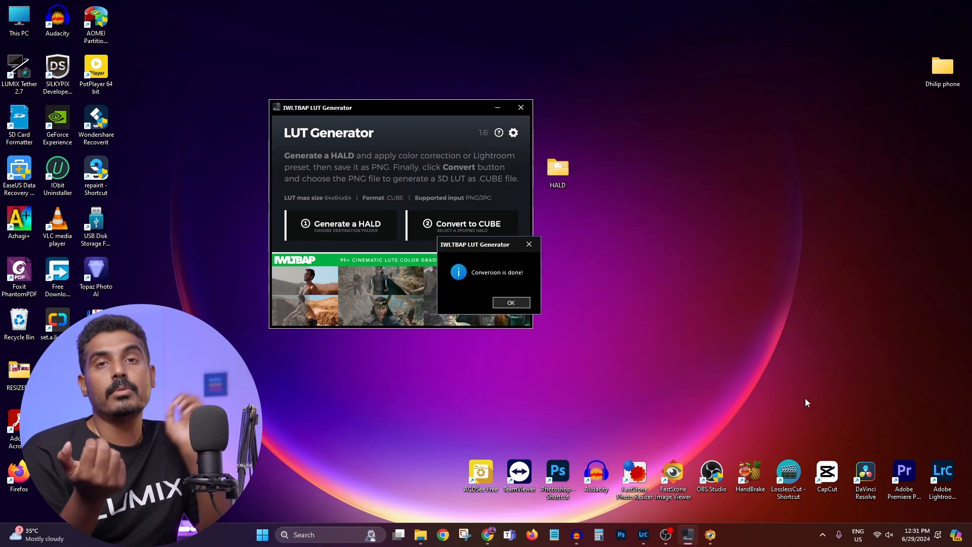
pyautogui.click(511, 302)
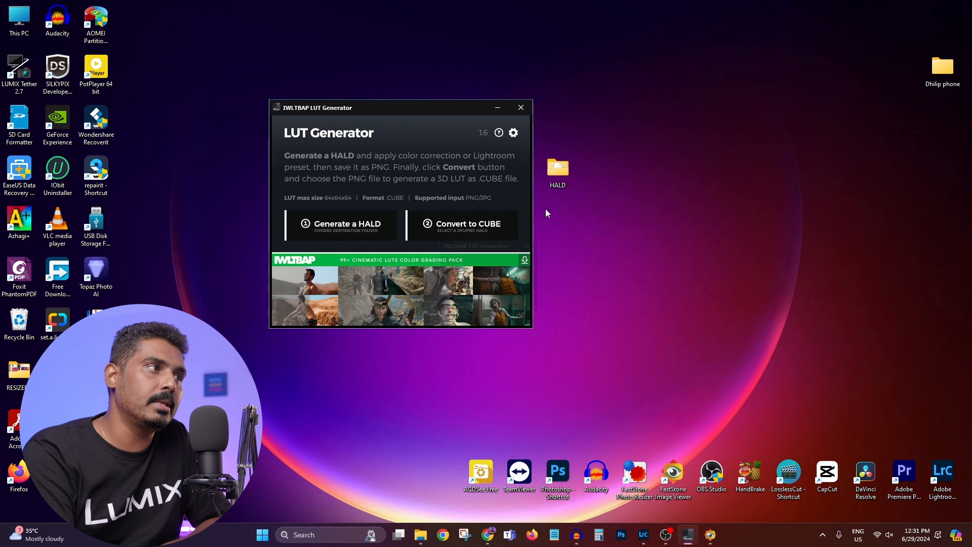
pyautogui.doubleClick(556, 171)
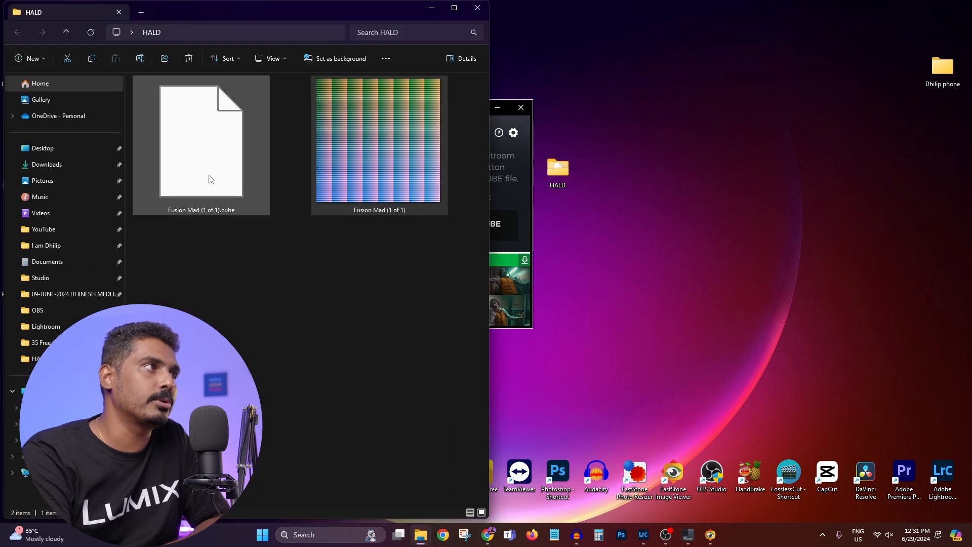
pyautogui.moveTo(361, 15); pyautogui.dragTo(597, 0)
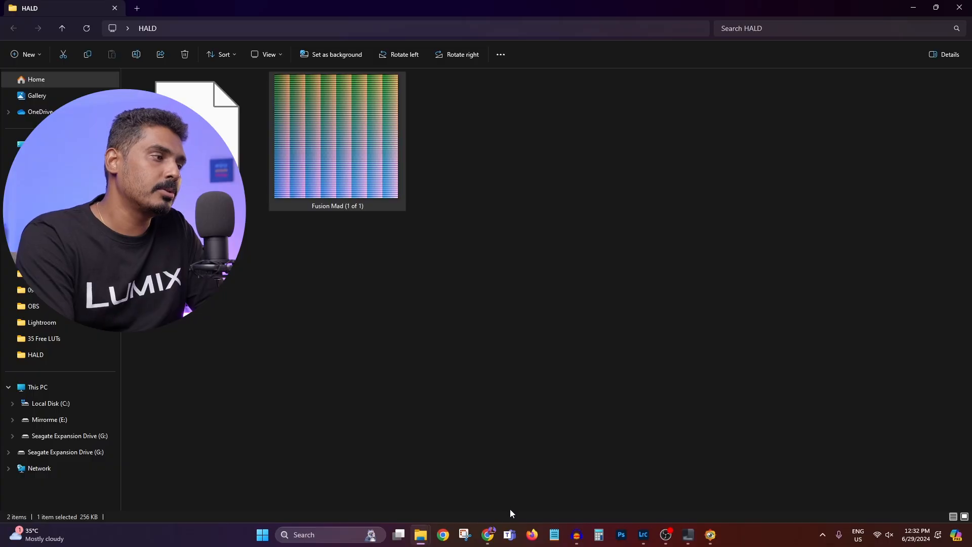
# Switch to the color.io online LUT converter in Chrome, add Fusion Mad (1 of 1).cube and compare its preview with the Default one.
pyautogui.click(483, 536)
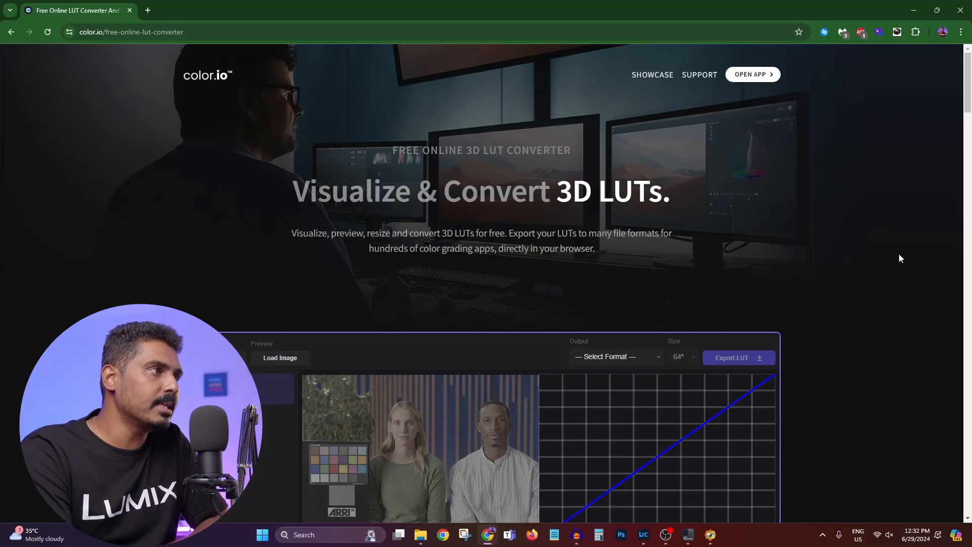
pyautogui.scroll(-5, 899, 255)
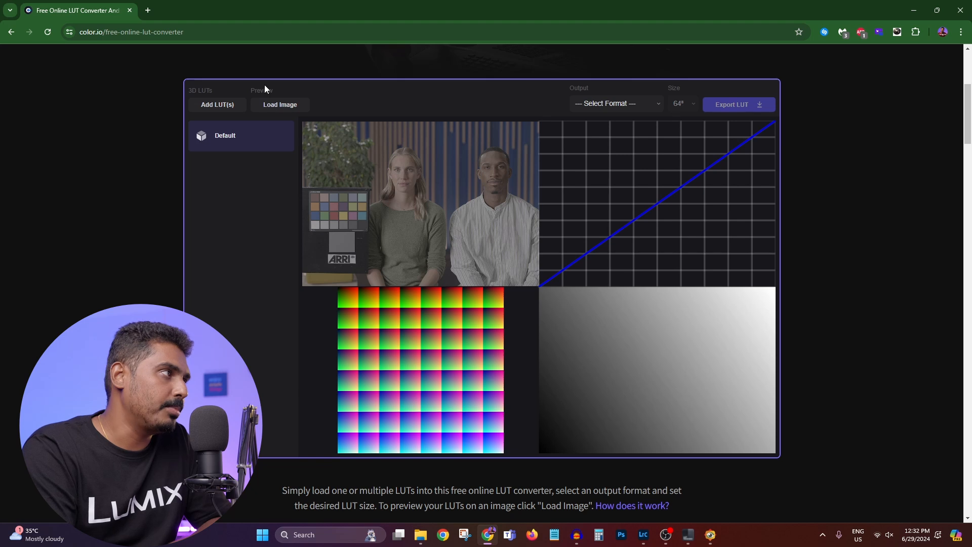
pyautogui.click(229, 104)
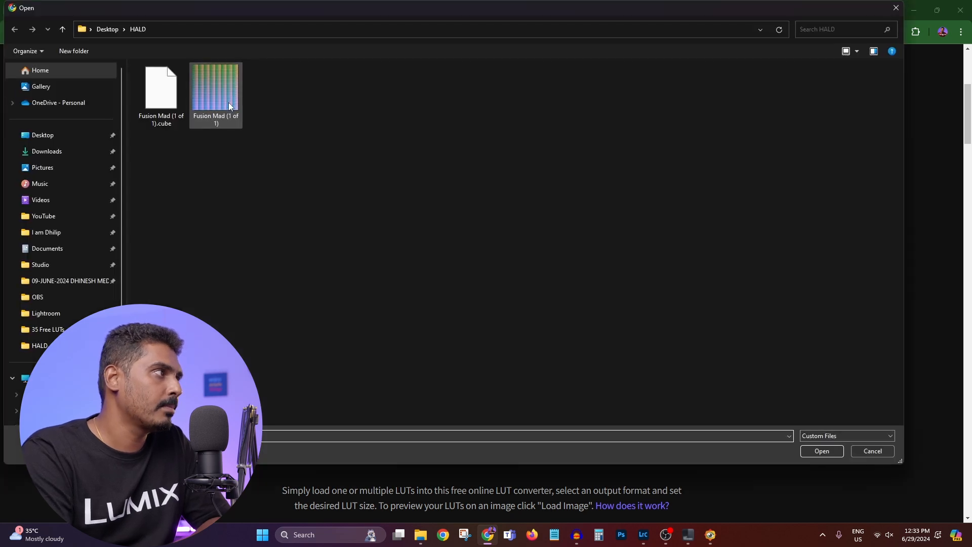
pyautogui.click(165, 125)
pyautogui.click(831, 452)
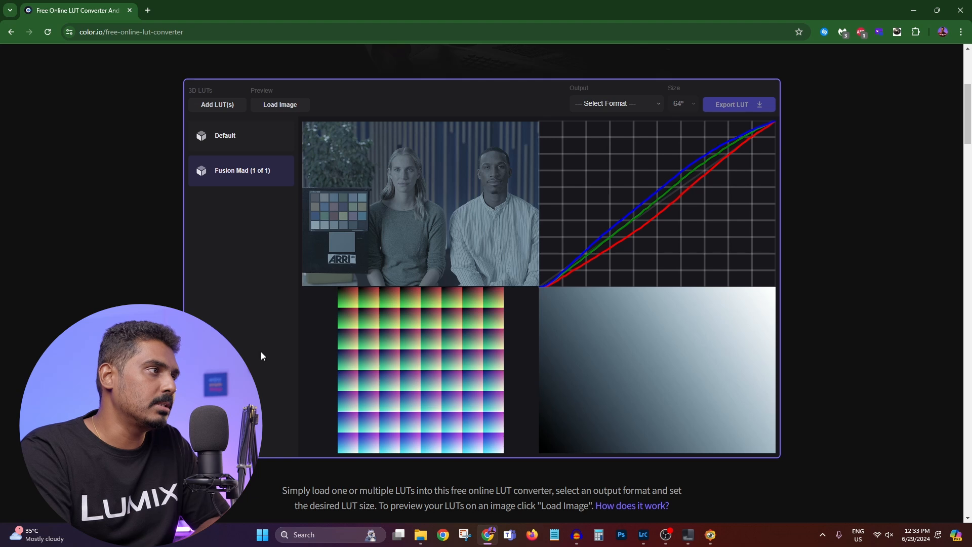
pyautogui.click(211, 131)
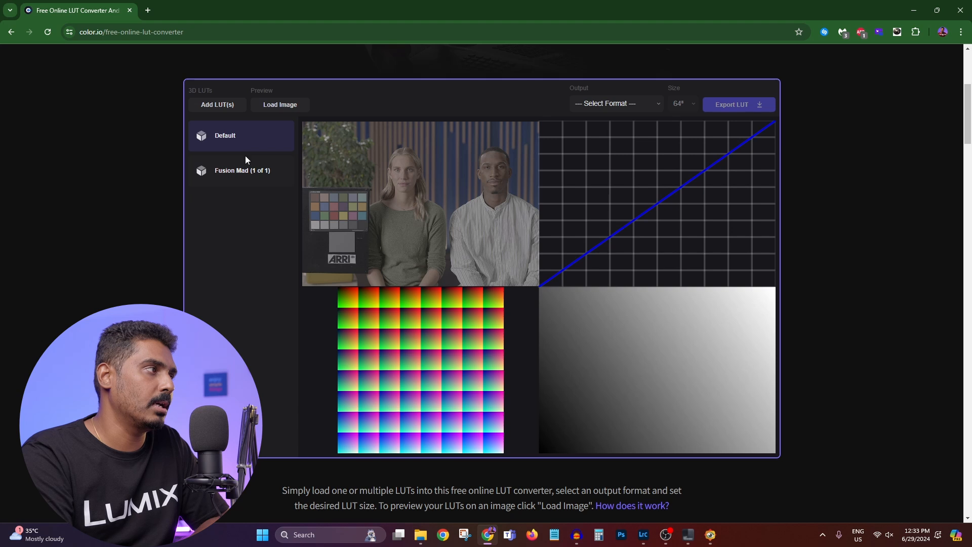
pyautogui.click(249, 171)
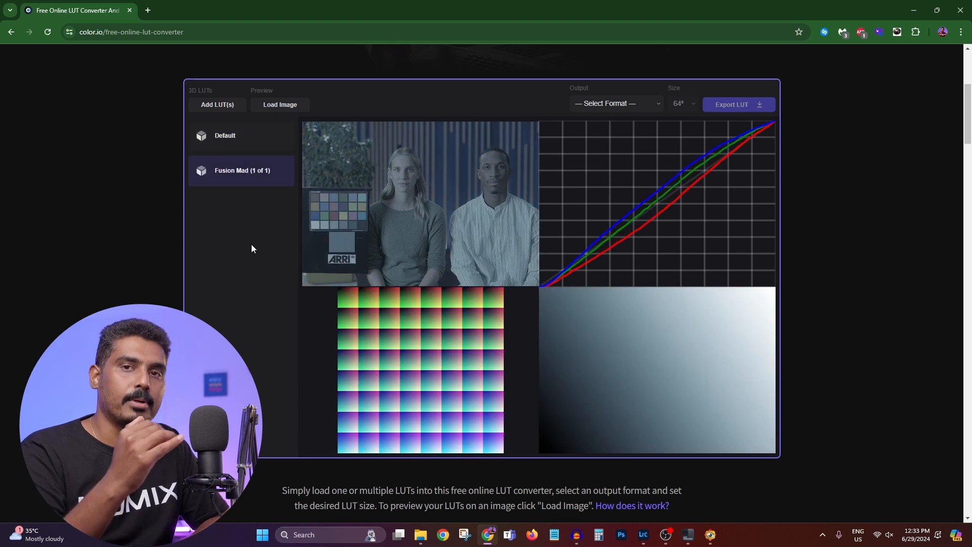